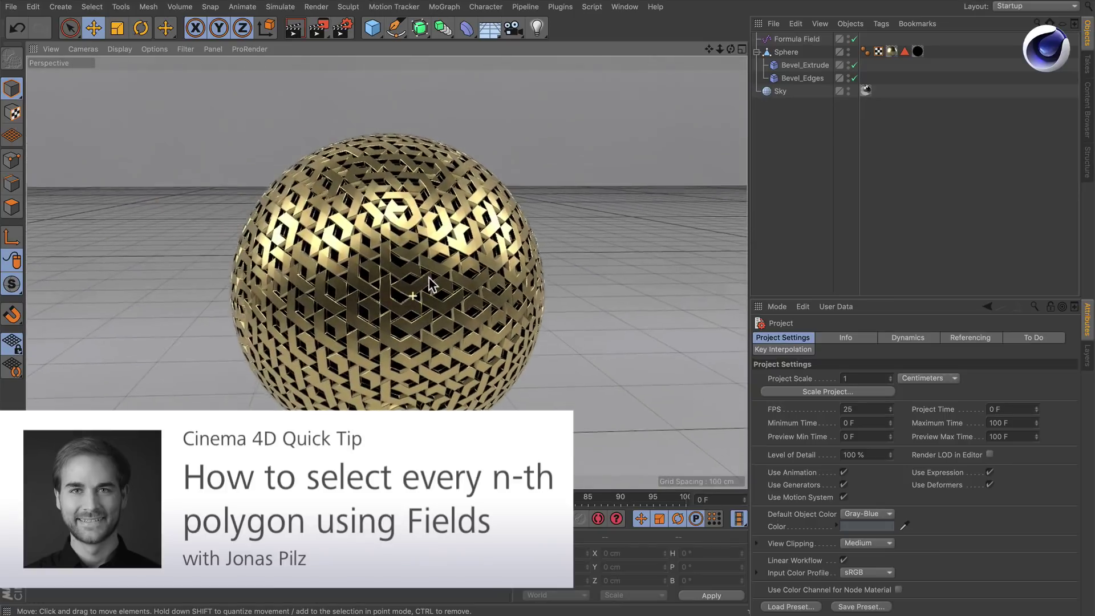
Step: Restore the sphere's stored polygon selection to see which polygons carry the black material, and deselect everything
{"action": "mouse_move", "coordinate": [430, 285]}
{"action": "left_mouse_down", "text": "alt"}
{"action": "mouse_move", "coordinate": [394, 282]}
{"action": "mouse_move", "coordinate": [422, 299]}
{"action": "mouse_move", "coordinate": [413, 306]}
{"action": "mouse_move", "coordinate": [402, 296]}
{"action": "mouse_move", "coordinate": [433, 289]}
{"action": "mouse_move", "coordinate": [409, 279]}
{"action": "mouse_move", "coordinate": [420, 289]}
{"action": "left_mouse_up", "text": "alt"}
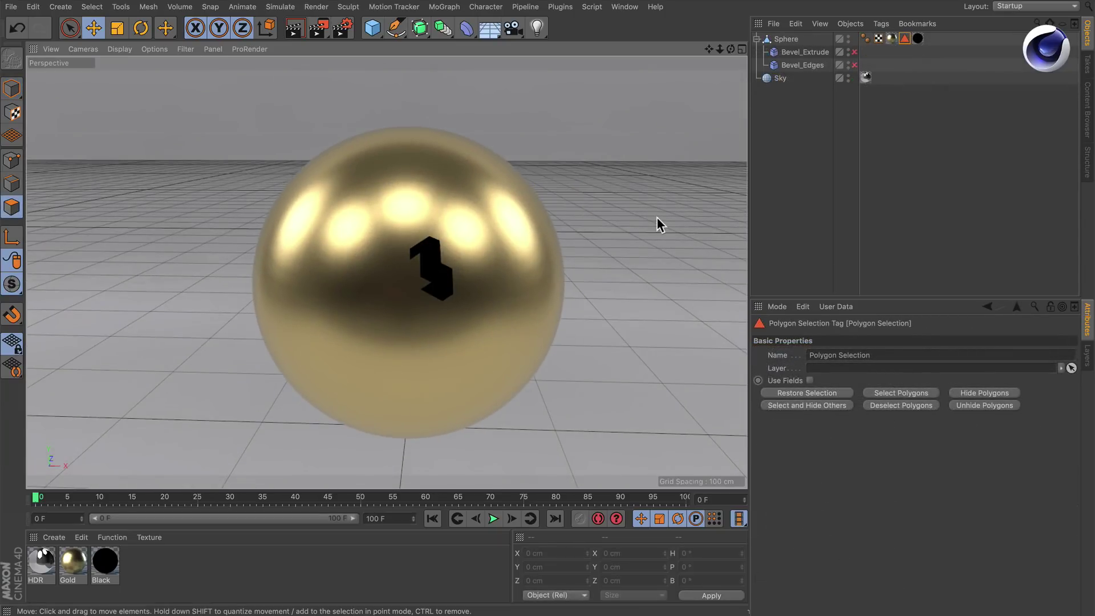
{"action": "double_click", "coordinate": [907, 39]}
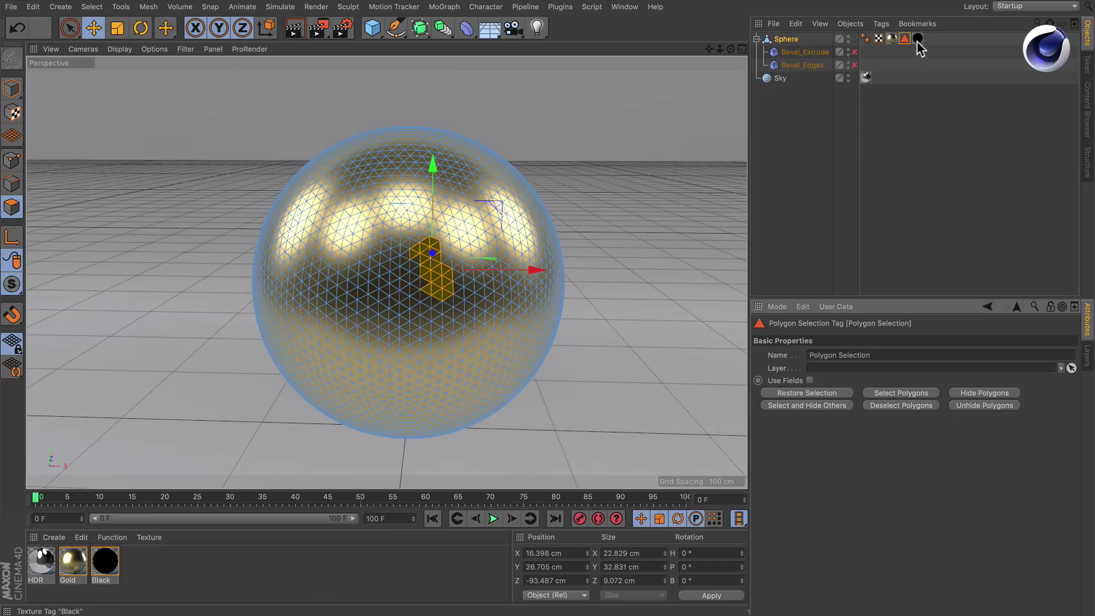
{"action": "left_click", "coordinate": [801, 168]}
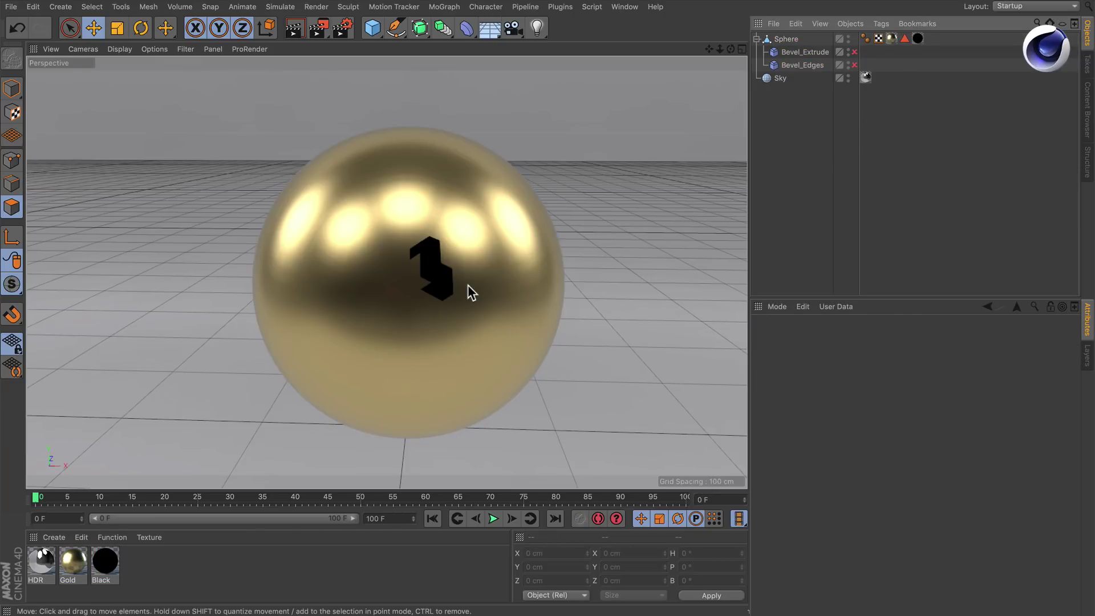
Step: Enable fields on the sphere's polygon selection tag and add a Formula Field with the Freeze layer disabled
{"action": "left_click", "coordinate": [904, 38]}
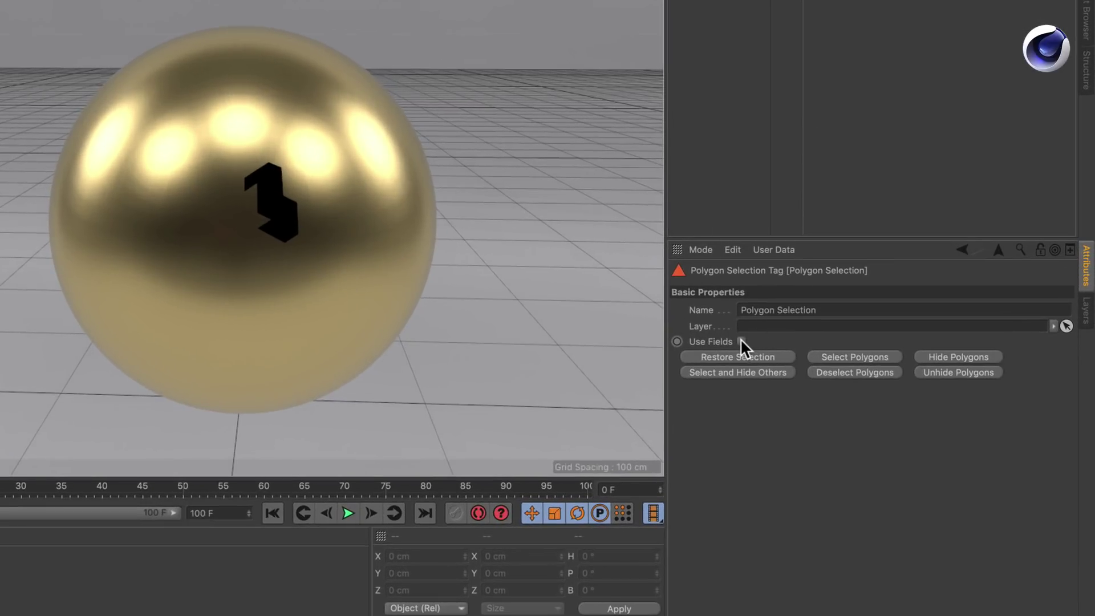
{"action": "left_click", "coordinate": [741, 341]}
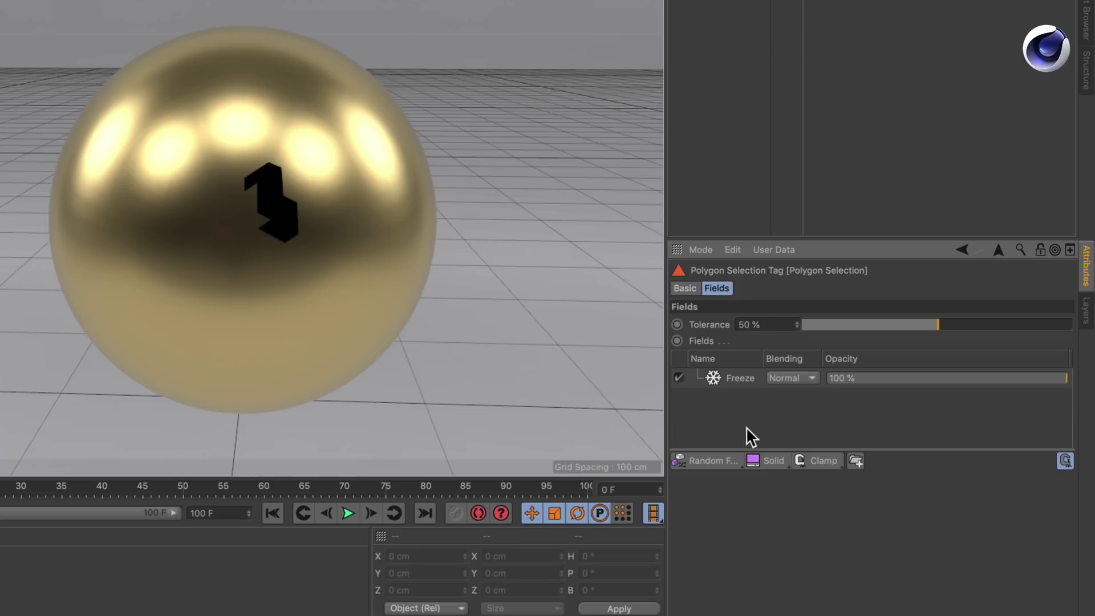
{"action": "left_click", "coordinate": [714, 463]}
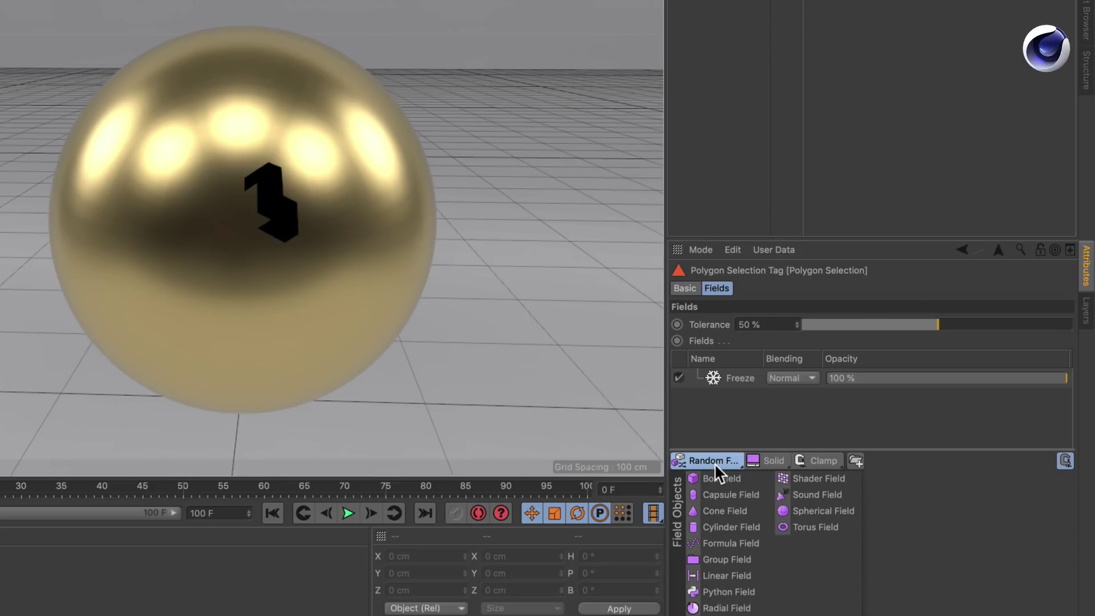
{"action": "left_click", "coordinate": [747, 542]}
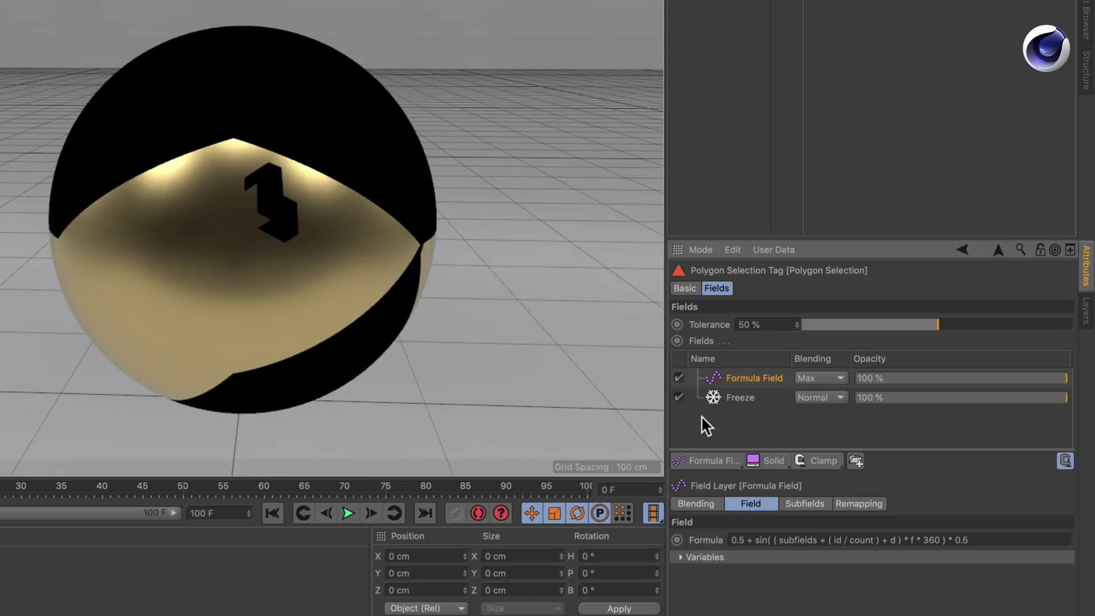
{"action": "left_click", "coordinate": [678, 396]}
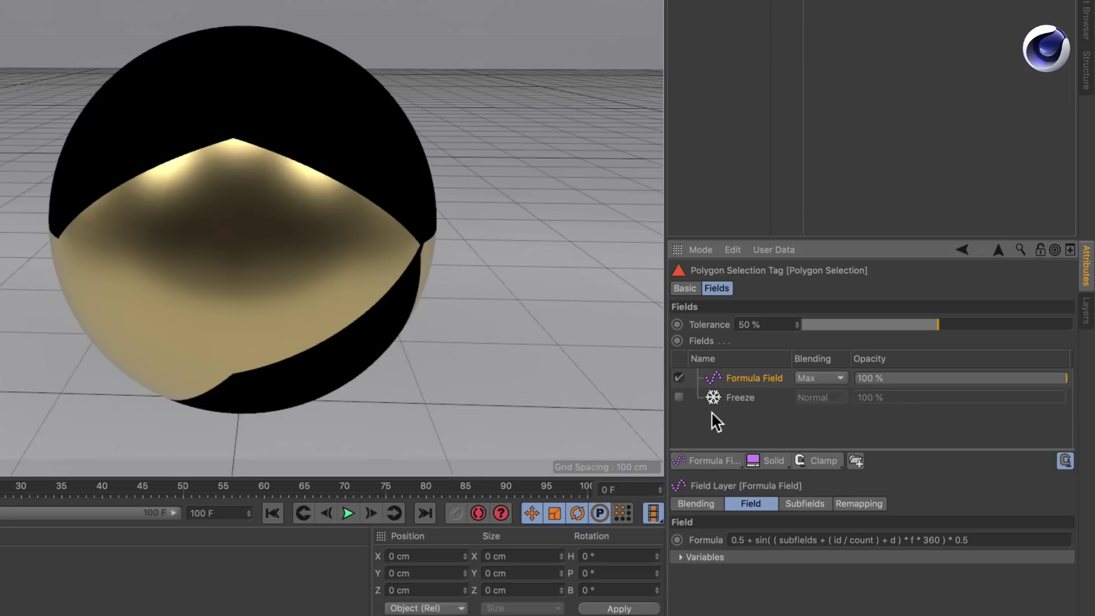
Step: Play the animation to preview the default formula's effect on the selection, and return to frame 0
{"action": "left_click", "coordinate": [347, 513]}
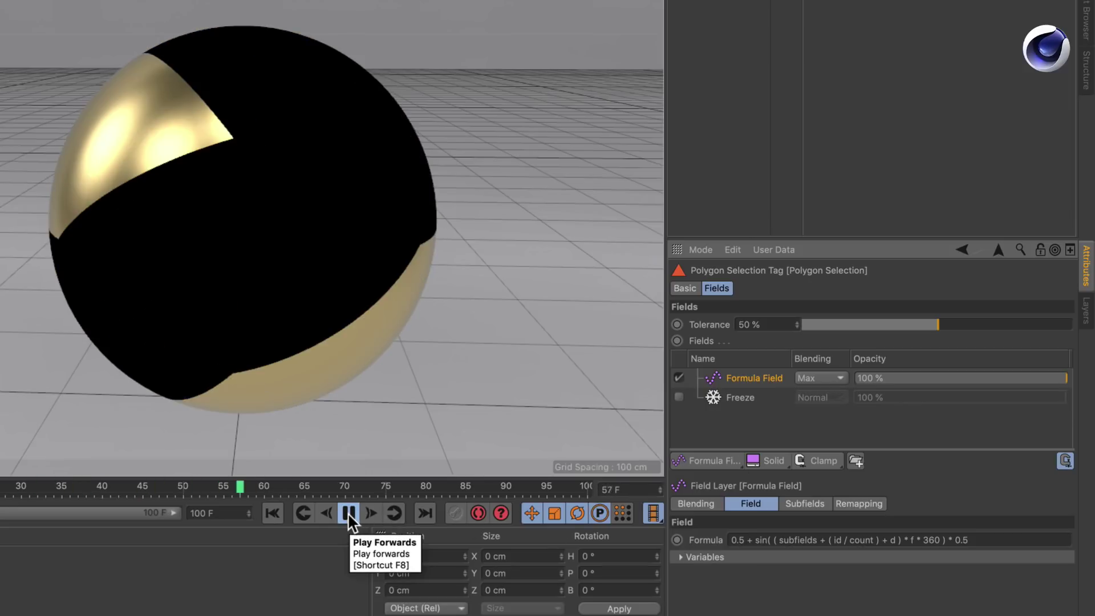
{"action": "left_click", "coordinate": [273, 513]}
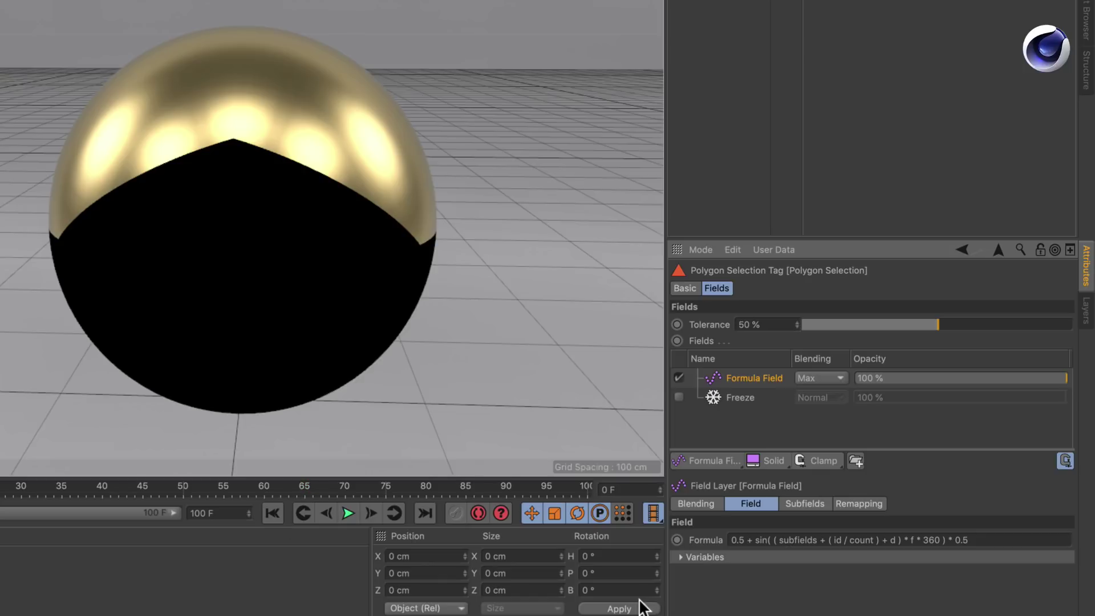
Step: Show the Formula Field's variables and replace its formula with id=0
{"action": "left_click", "coordinate": [680, 557]}
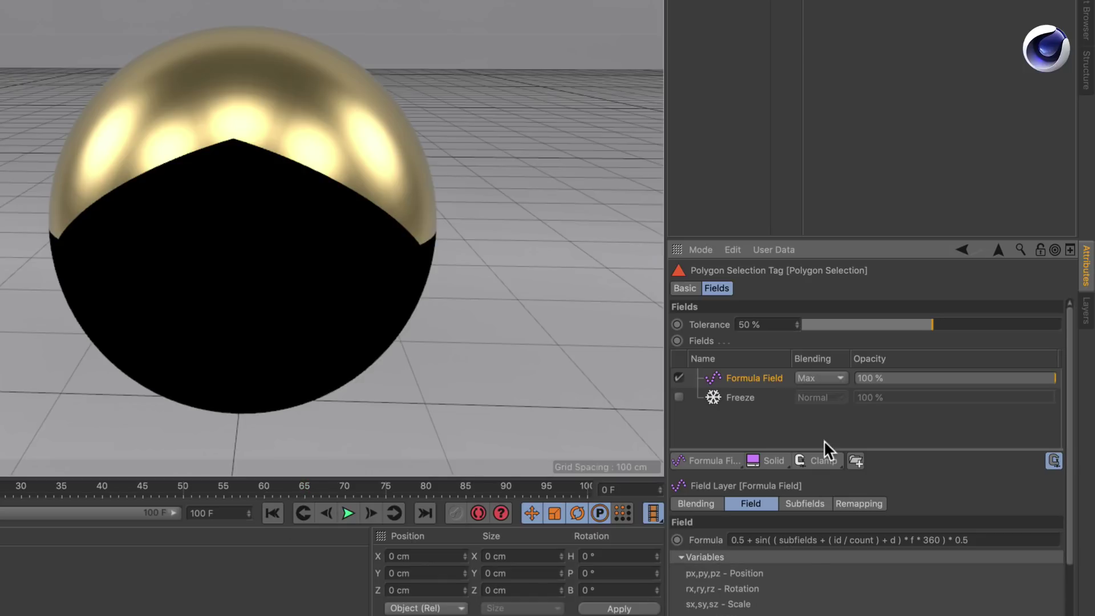
{"action": "left_click_drag", "start_coordinate": [822, 237], "coordinate": [841, 115]}
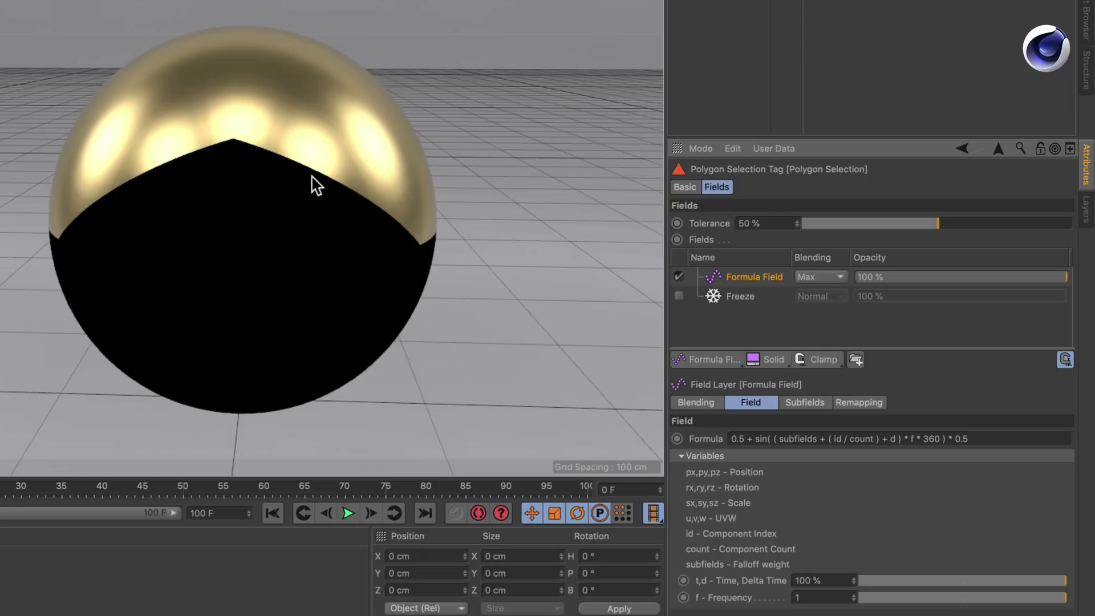
{"action": "left_click_drag", "start_coordinate": [968, 438], "coordinate": [648, 439]}
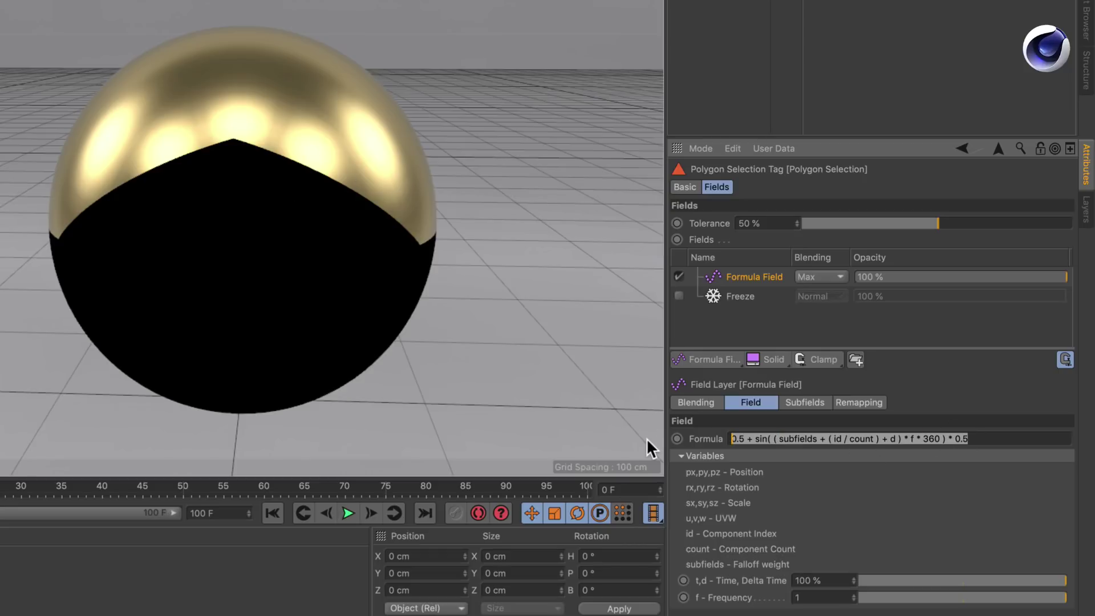
{"action": "type", "text": "id="}
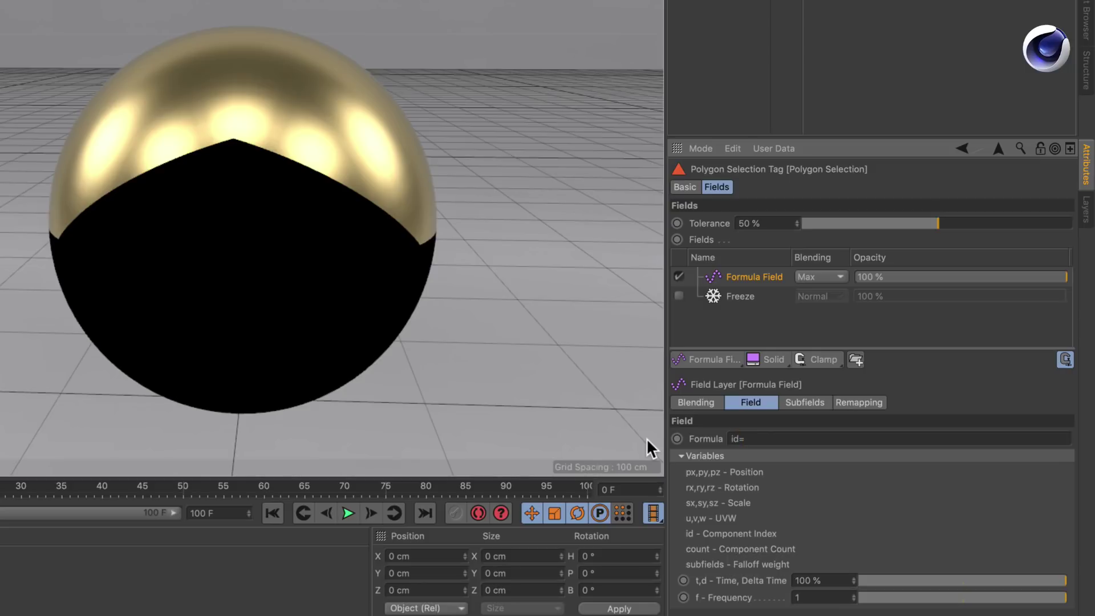
{"action": "type", "text": "0"}
{"action": "key", "text": "Return"}
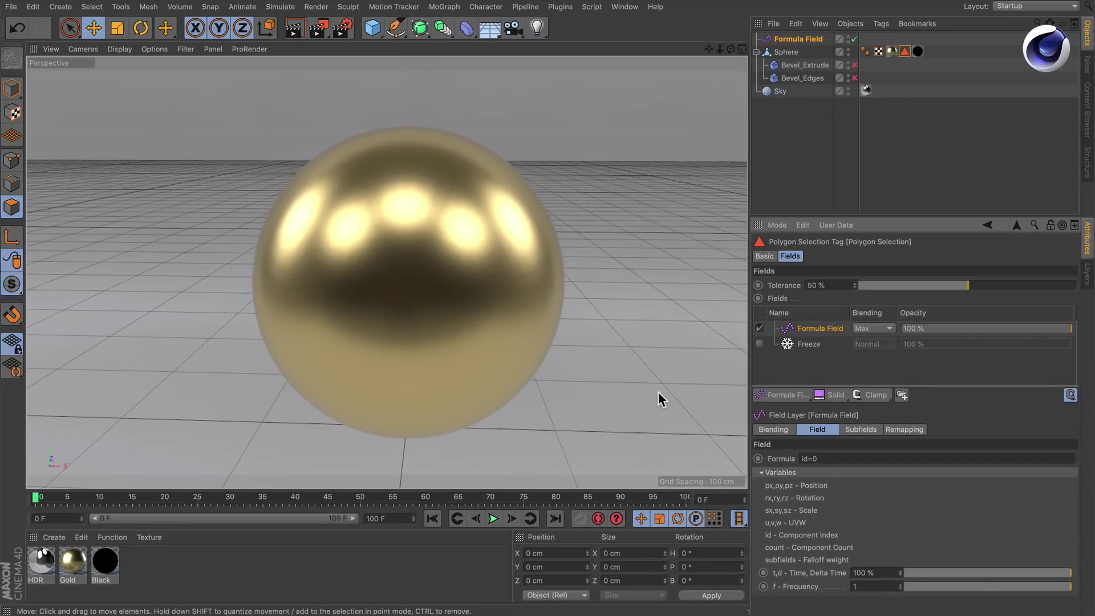
Step: Change the Formula Field's formula to id=1 with the selected polygon on top of the sphere in view
{"action": "left_click_drag", "start_coordinate": [388, 249], "coordinate": [542, 300], "text": "alt"}
{"action": "left_click_drag", "start_coordinate": [243, 221], "coordinate": [293, 264], "text": "alt"}
{"action": "right_click_drag", "start_coordinate": [293, 264], "coordinate": [391, 248], "text": "alt"}
{"action": "left_click", "coordinate": [817, 458]}
{"action": "key", "text": "BackSpace"}
{"action": "type", "text": "1"}
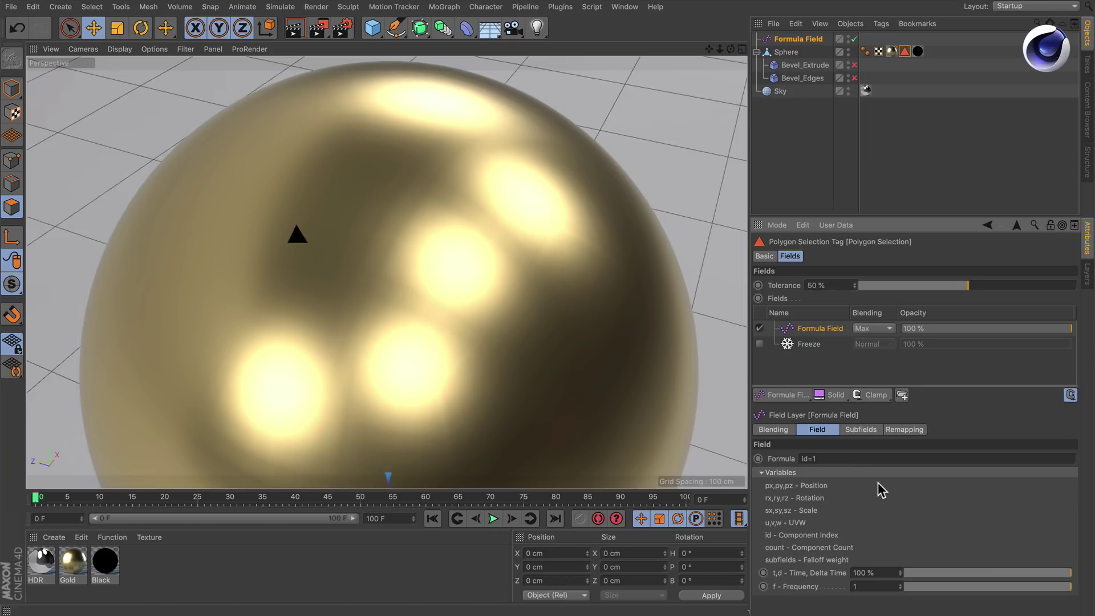
{"action": "key", "text": "Return"}
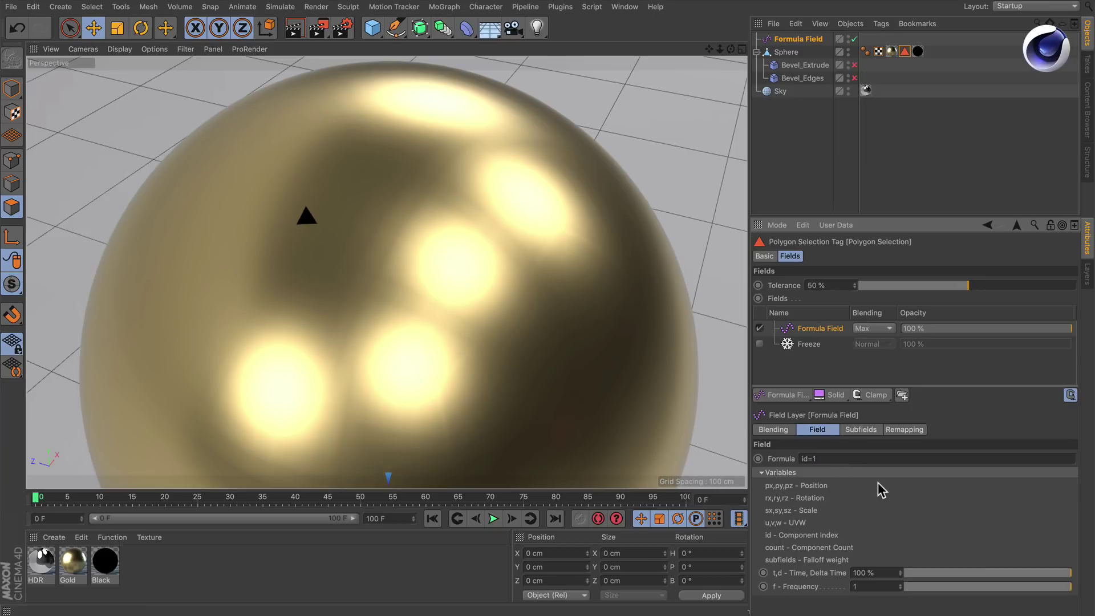
Step: Change the Formula Field's formula to id=2
{"action": "left_click", "coordinate": [816, 458]}
{"action": "key", "text": "BackSpace"}
{"action": "type", "text": "2"}
{"action": "key", "text": "Return"}
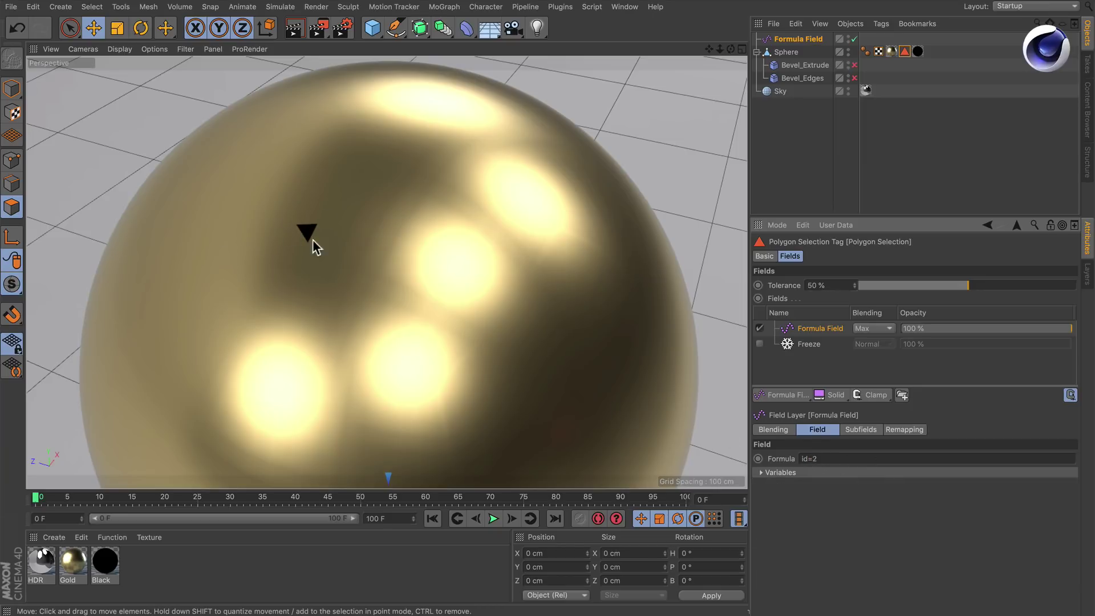
Step: Switch to the blackboard scene and go through takes 2 to 5 to review the divisions by 3 and their remainders
{"action": "left_click", "coordinate": [815, 459]}
{"action": "key", "text": "super+F1"}
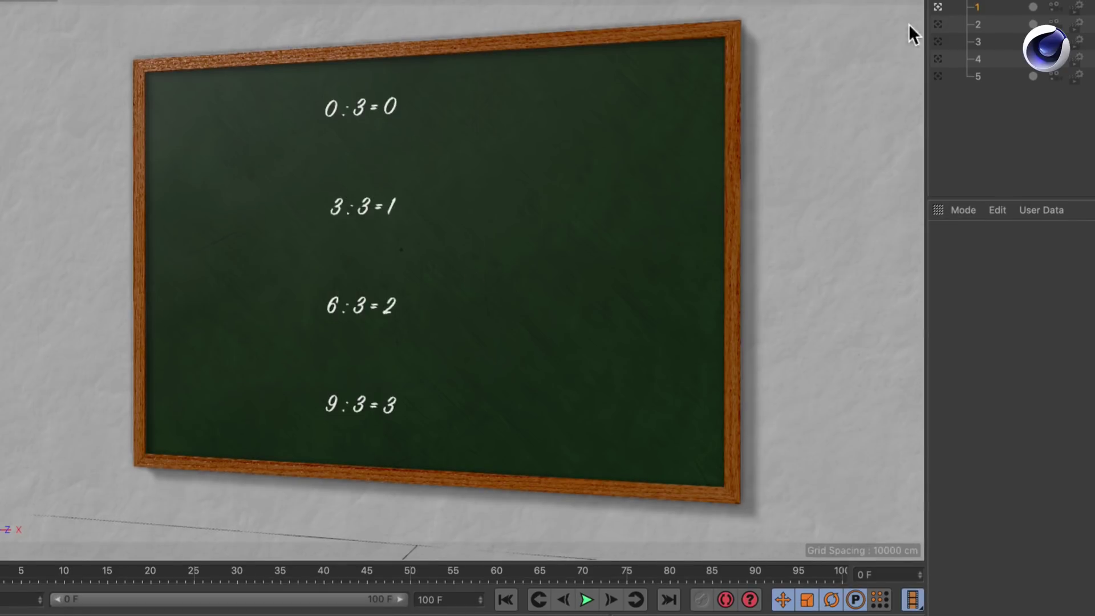
{"action": "left_click", "coordinate": [938, 24]}
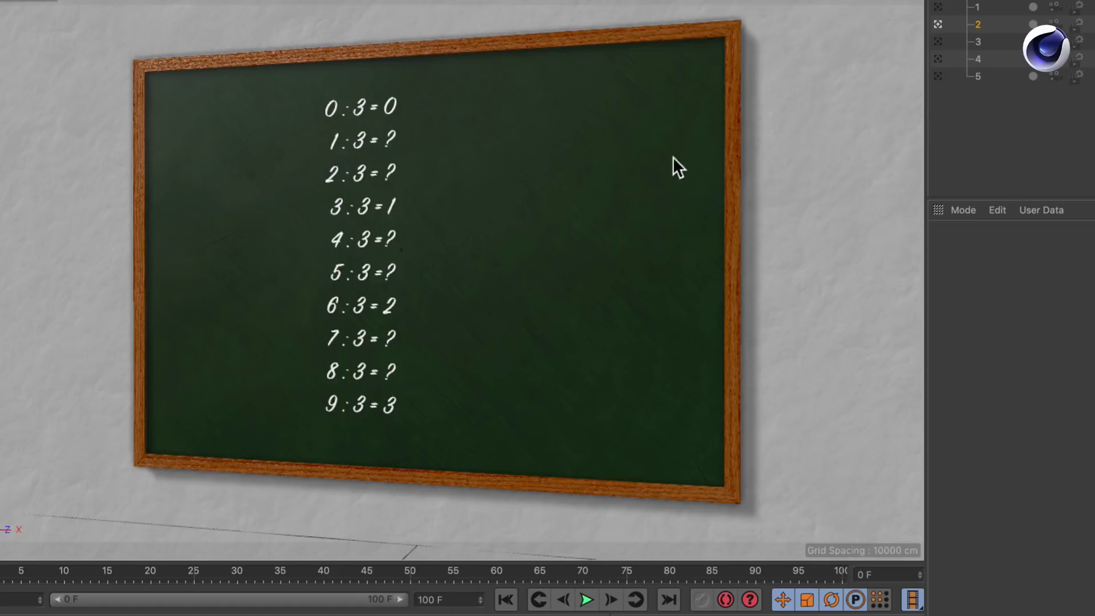
{"action": "left_click", "coordinate": [937, 41]}
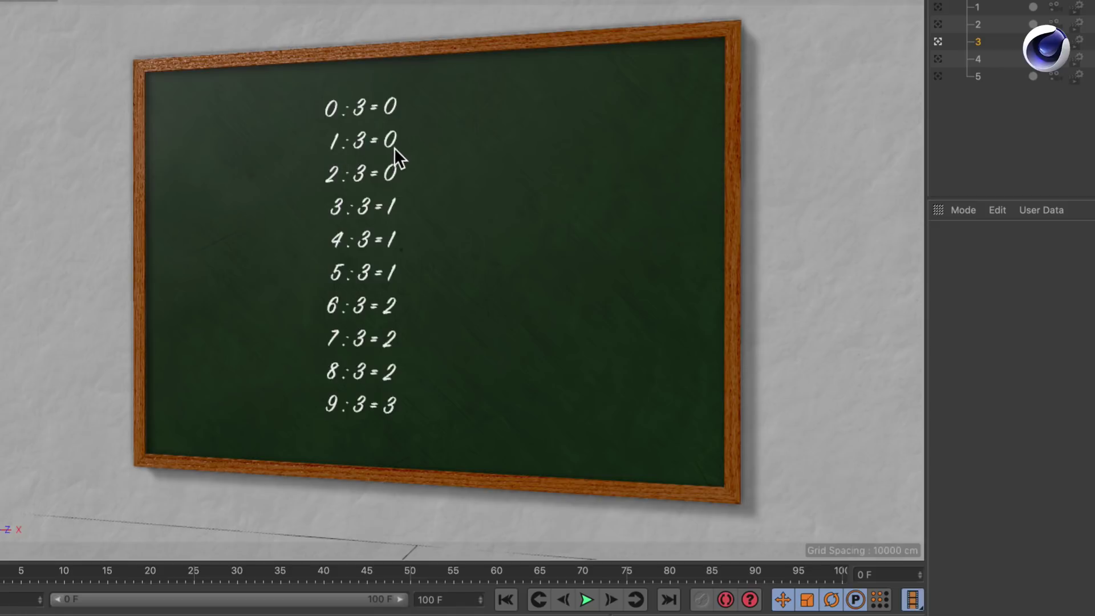
{"action": "left_click", "coordinate": [937, 59]}
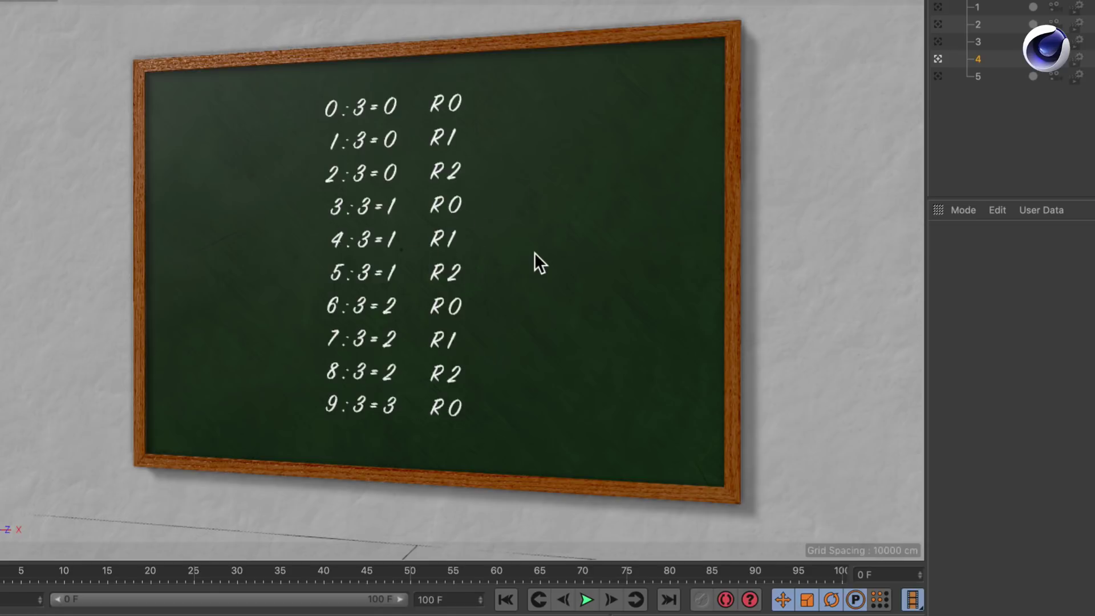
{"action": "left_click", "coordinate": [938, 76]}
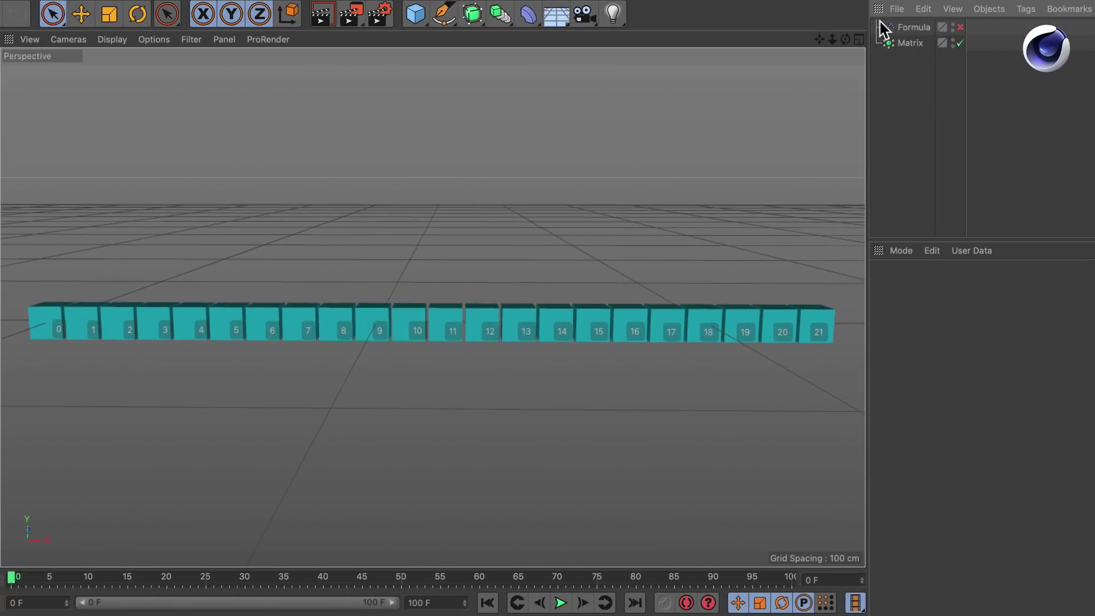
Step: Enable the Formula effector on the row of numbered cubes and set its formula to mod(id;3)
{"action": "left_click", "coordinate": [960, 28]}
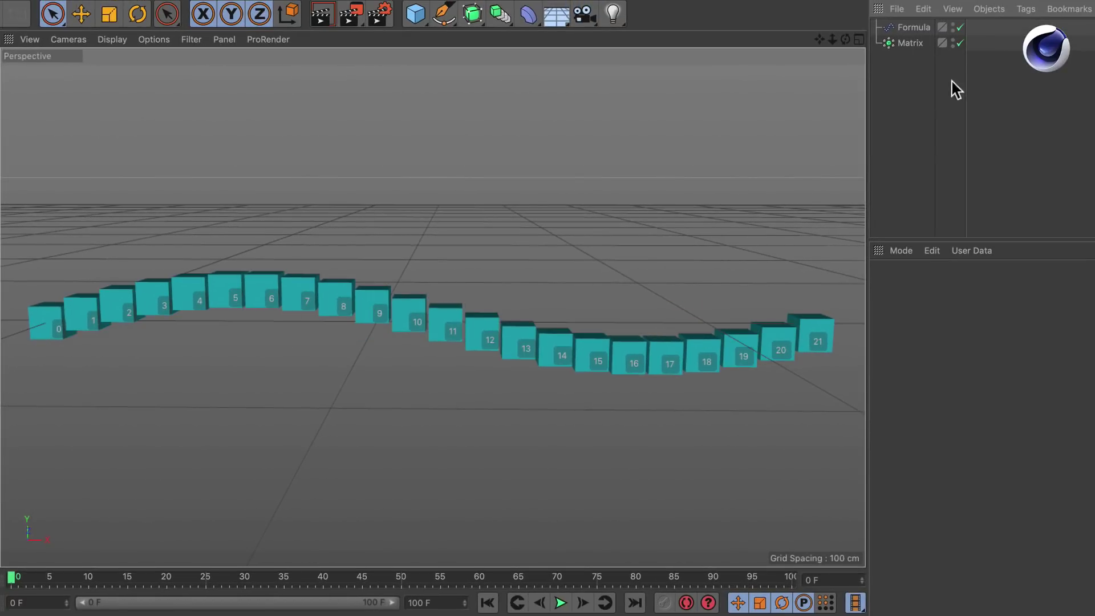
{"action": "left_click", "coordinate": [913, 27]}
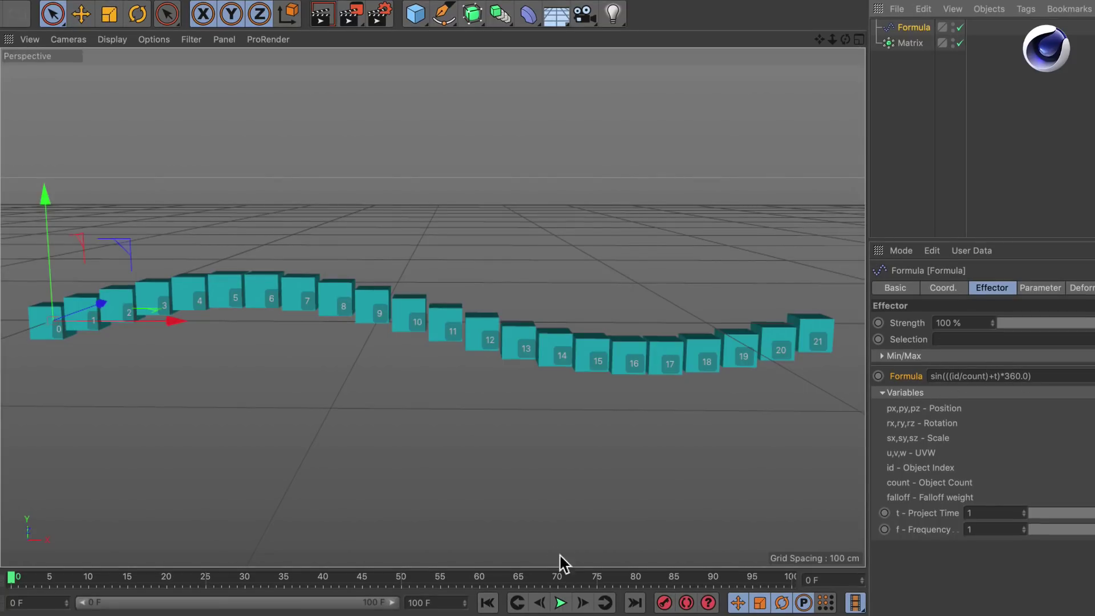
{"action": "left_click_drag", "start_coordinate": [1043, 375], "coordinate": [889, 378]}
{"action": "type", "text": "mod"}
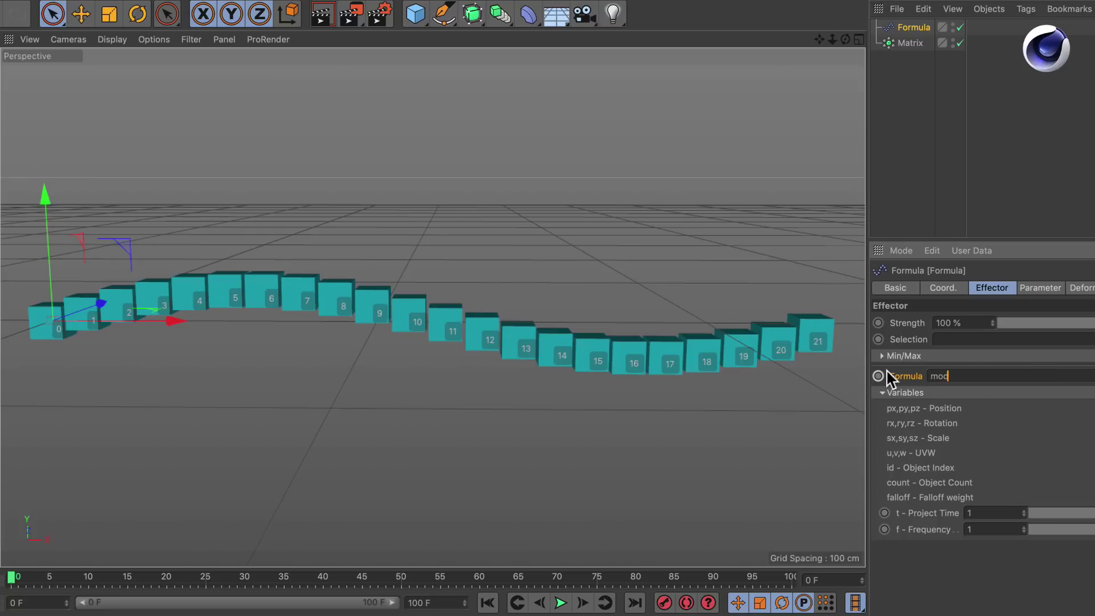
{"action": "type", "text": "(id;3"}
{"action": "key", "text": "Return"}
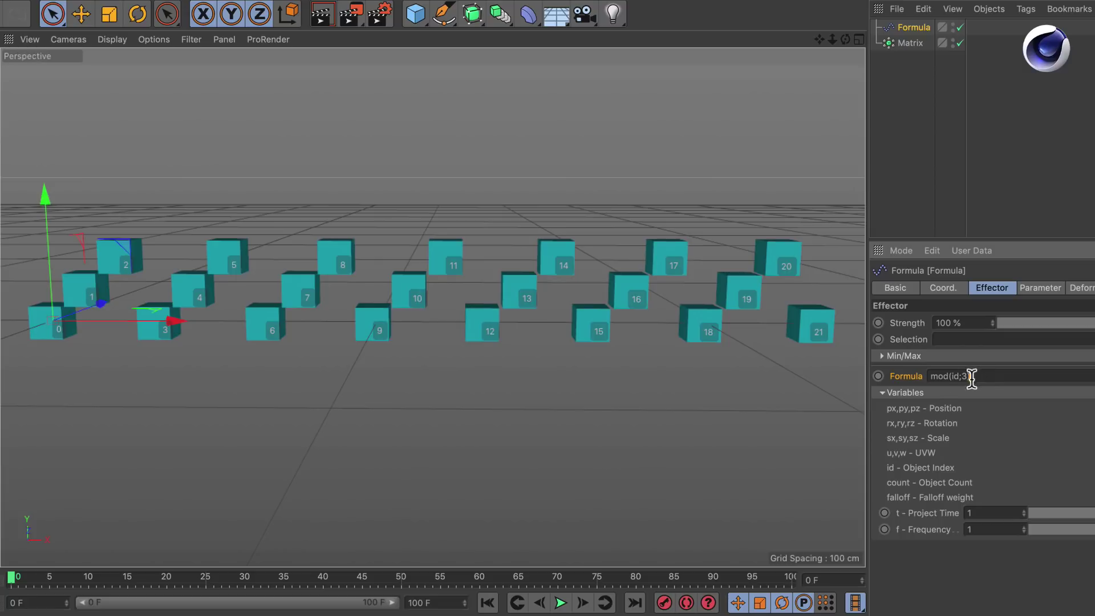
Step: Extend the Formula effector's formula to mod(id;3)=0
{"action": "type", "text": "=0"}
{"action": "key", "text": "Return"}
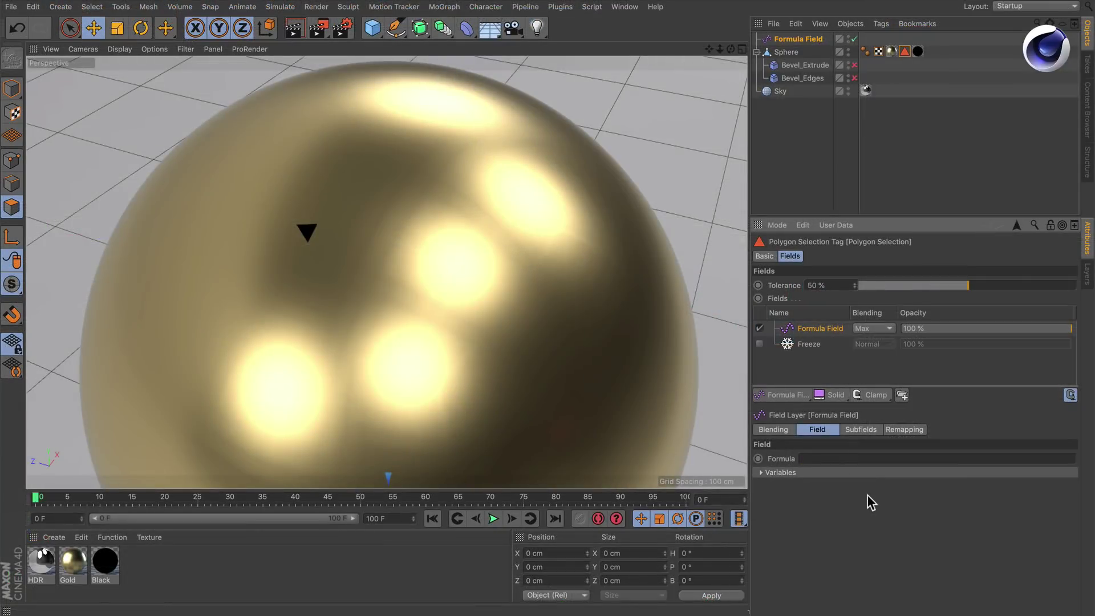
Step: Set the Formula Field's formula in the sphere's polygon selection tag to mod(id;3)=0
{"action": "left_click", "coordinate": [860, 460]}
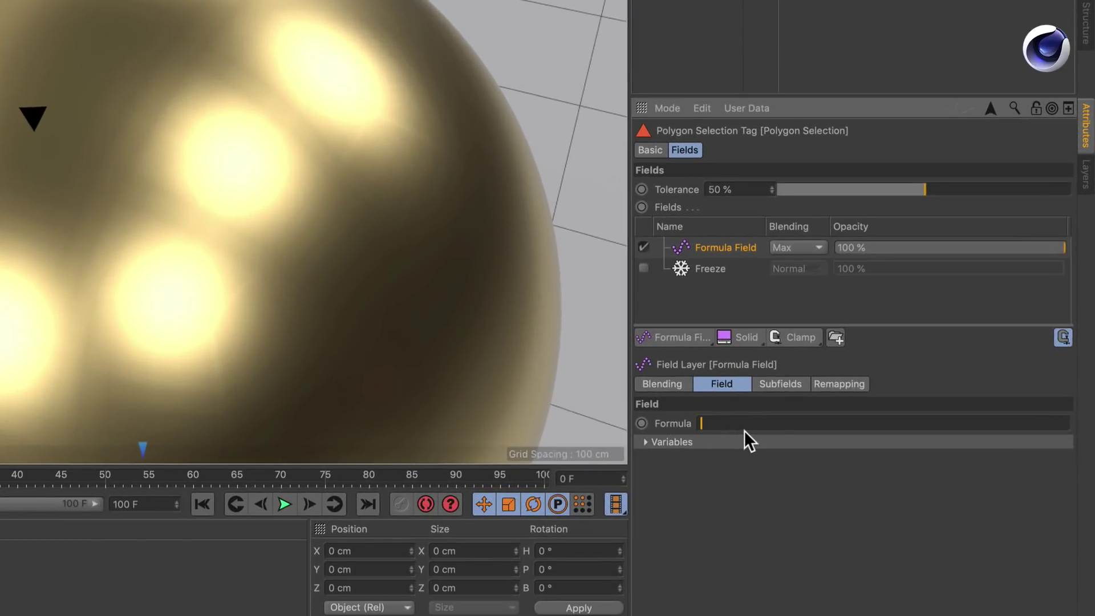
{"action": "type", "text": "mod(id;3)=0"}
{"action": "key", "text": "Return"}
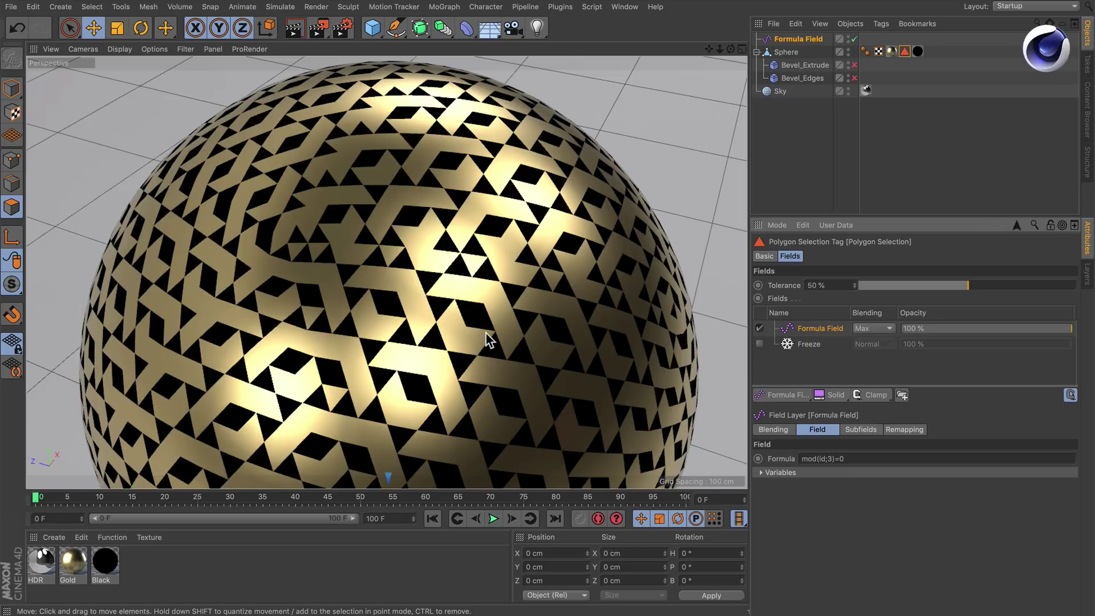
Step: Enable the Bevel_Extrude and Bevel_Edges deformers under the sphere and inspect the beveled pattern
{"action": "left_click_drag", "start_coordinate": [488, 337], "coordinate": [478, 315], "text": "alt"}
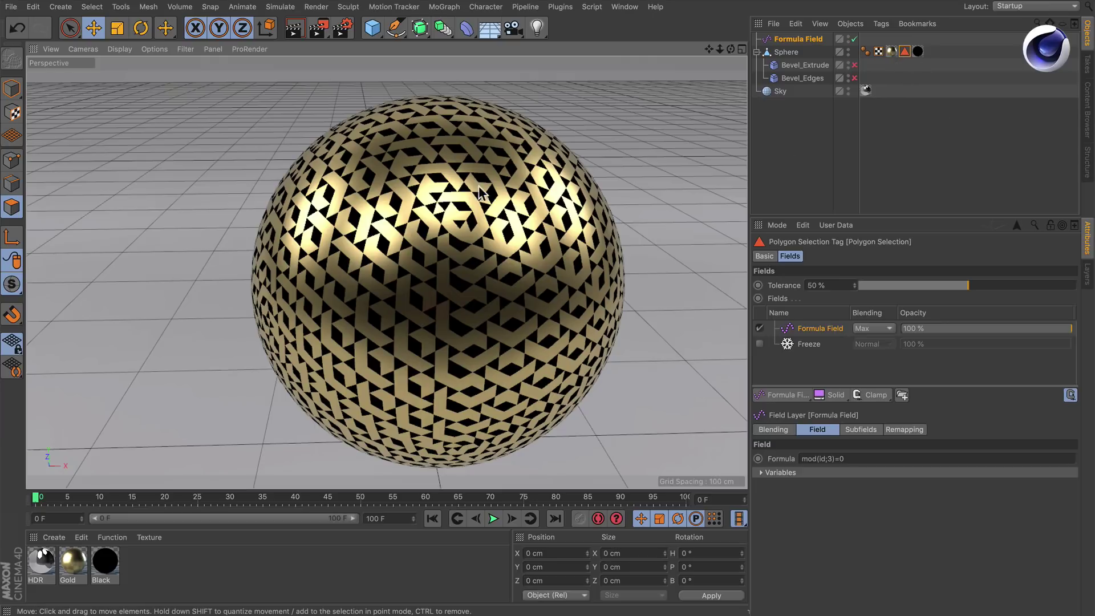
{"action": "left_click", "coordinate": [853, 65]}
{"action": "left_click", "coordinate": [853, 78]}
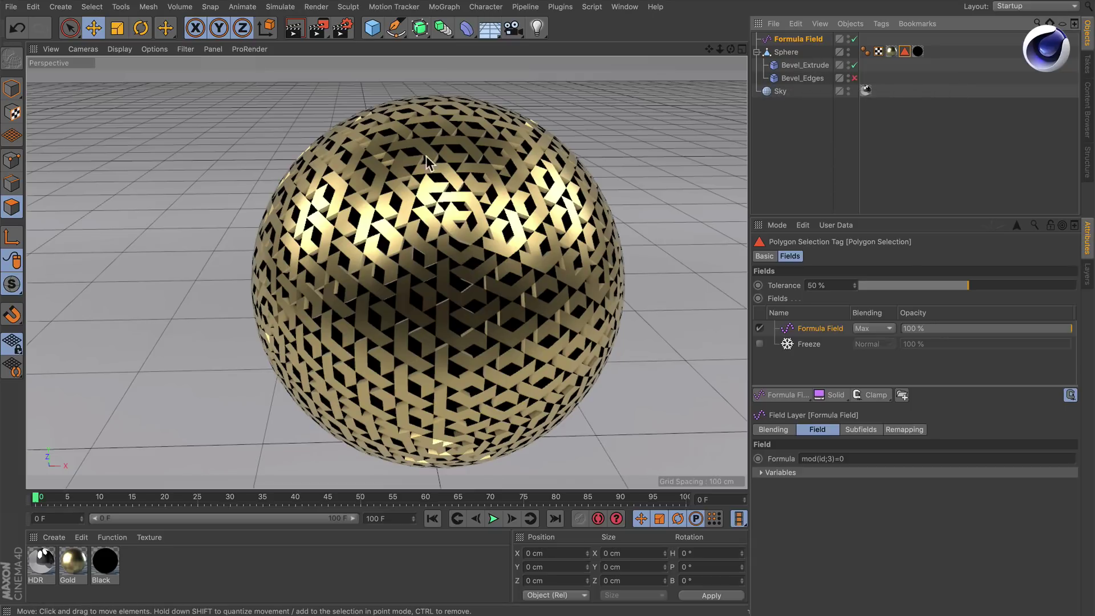
{"action": "left_click", "coordinate": [853, 78]}
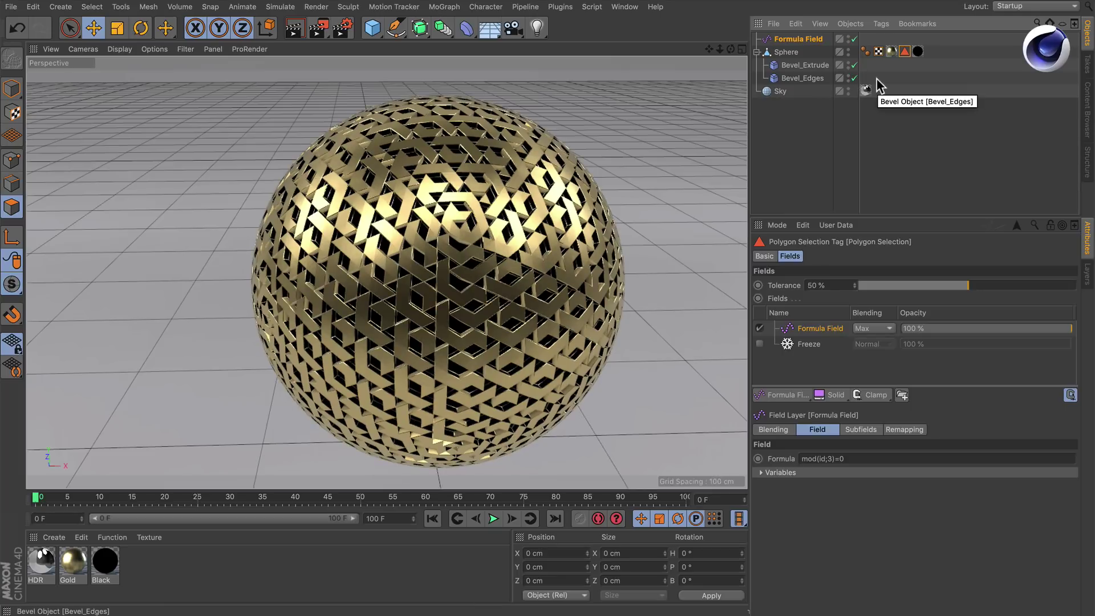
{"action": "mouse_move", "coordinate": [496, 298]}
{"action": "left_mouse_down", "text": "alt"}
{"action": "mouse_move", "coordinate": [416, 276]}
{"action": "mouse_move", "coordinate": [489, 301]}
{"action": "left_mouse_up", "text": "alt"}
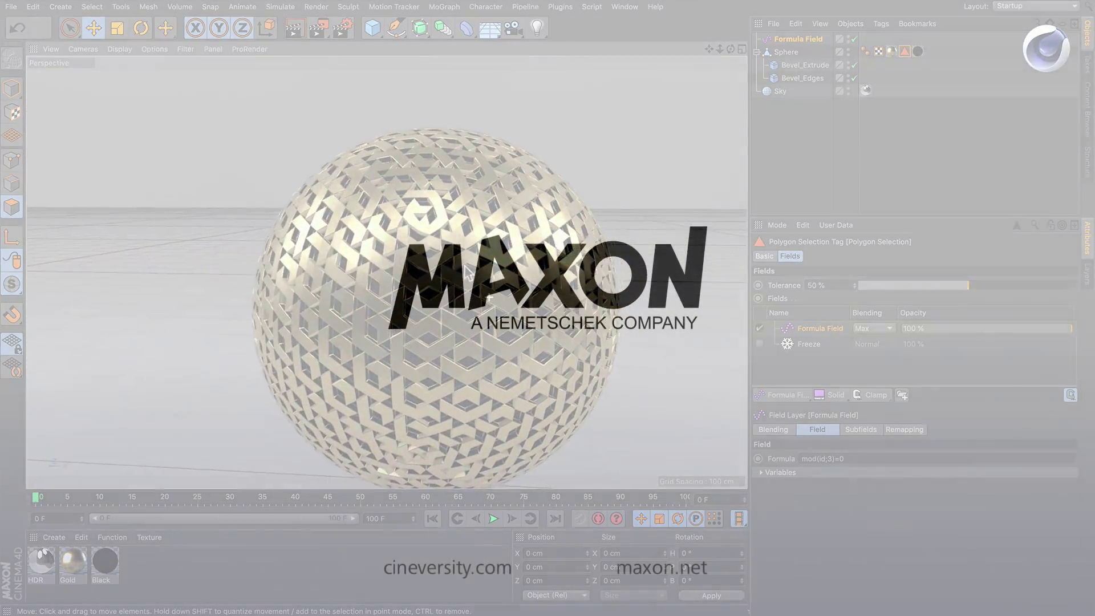